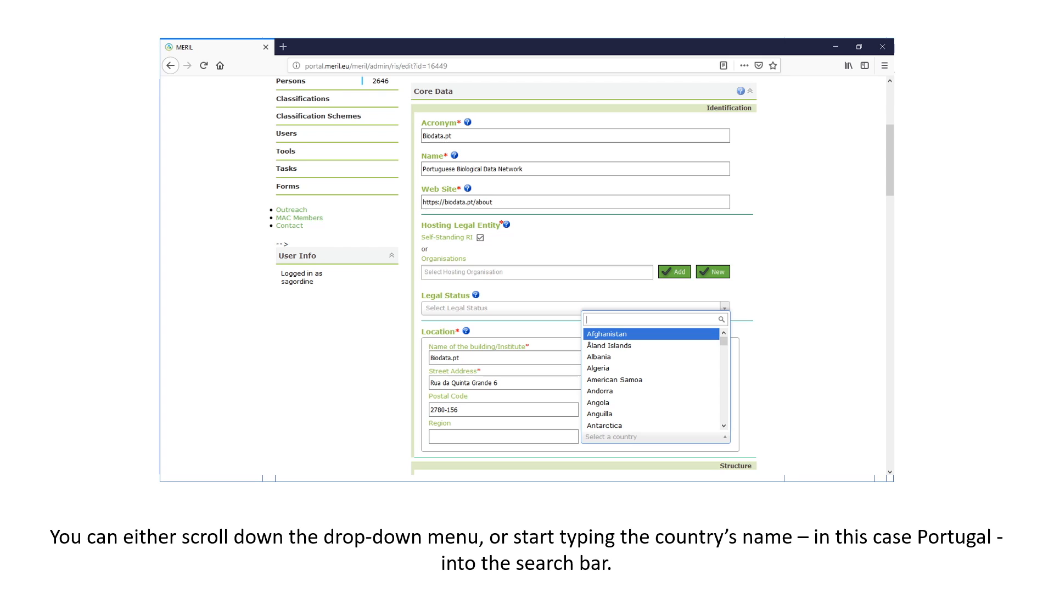
# Set the location country and the coordinating country to Portugal, and enter 2017 as the Operational year under Current Status.
pyautogui.write('por')
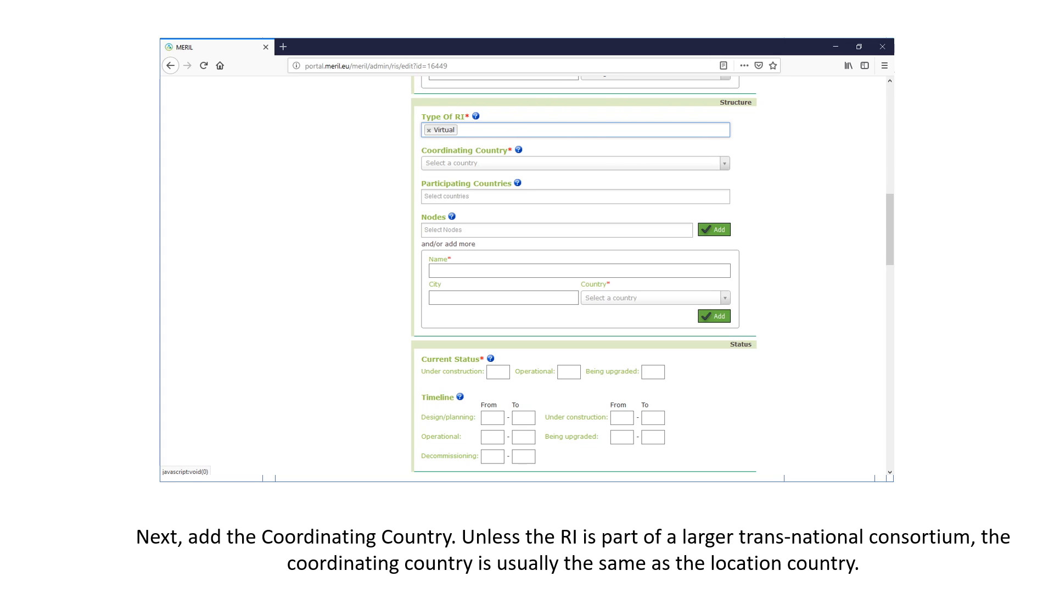
pyautogui.click(478, 165)
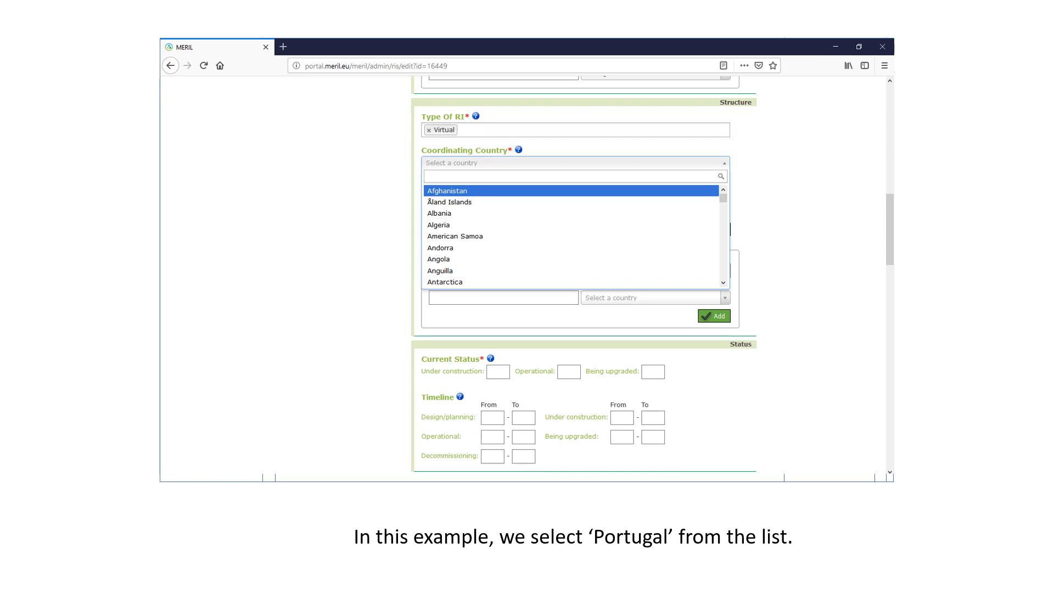
pyautogui.write('po')
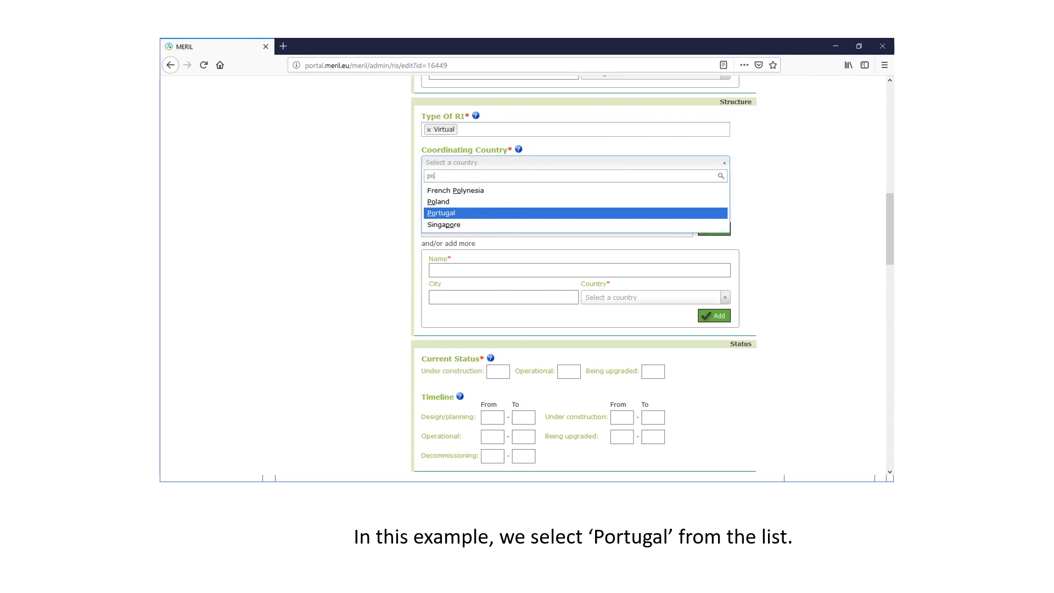
pyautogui.click(489, 214)
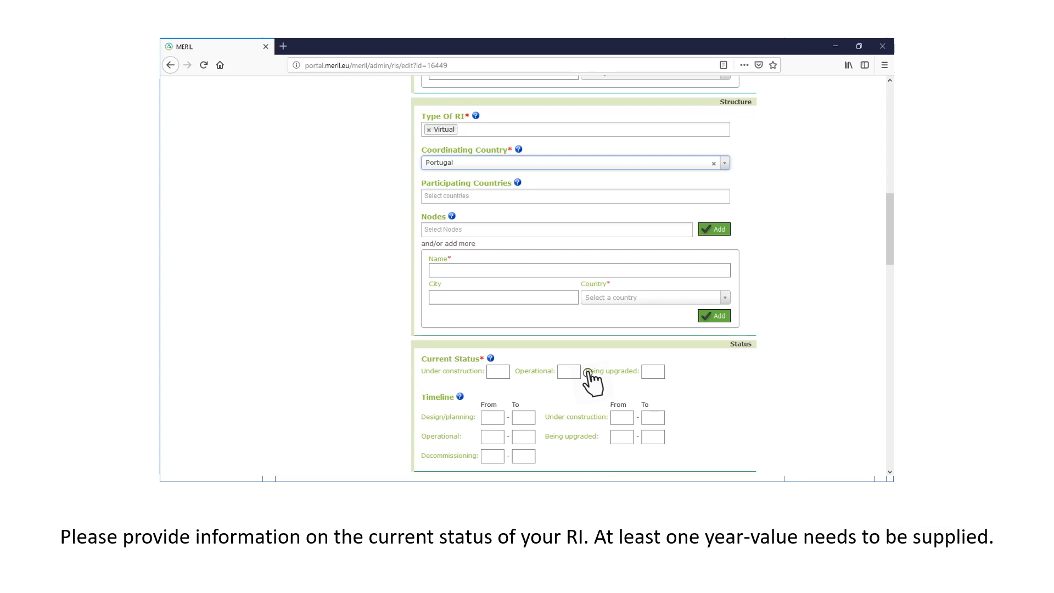
pyautogui.write('017')
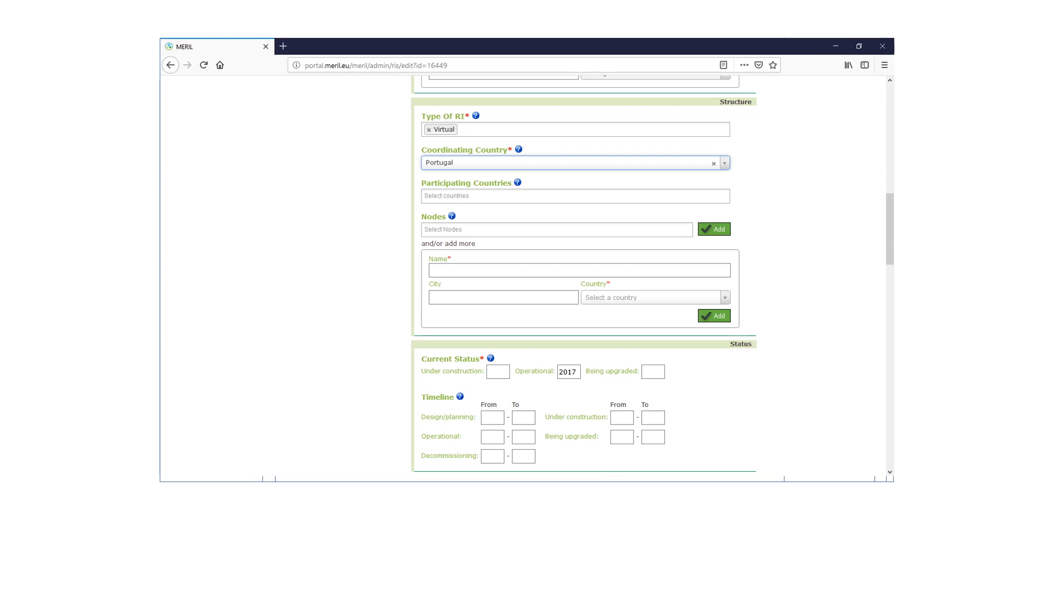
# Search the existing person records for the public contact's name.
pyautogui.moveTo(891, 229); pyautogui.dragTo(890, 300)
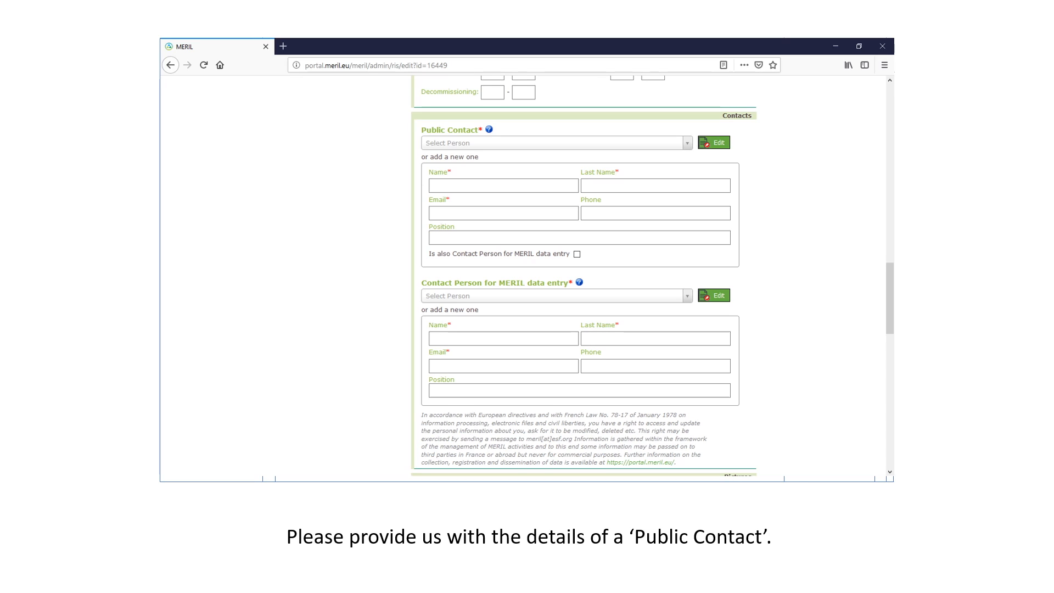
pyautogui.click(565, 144)
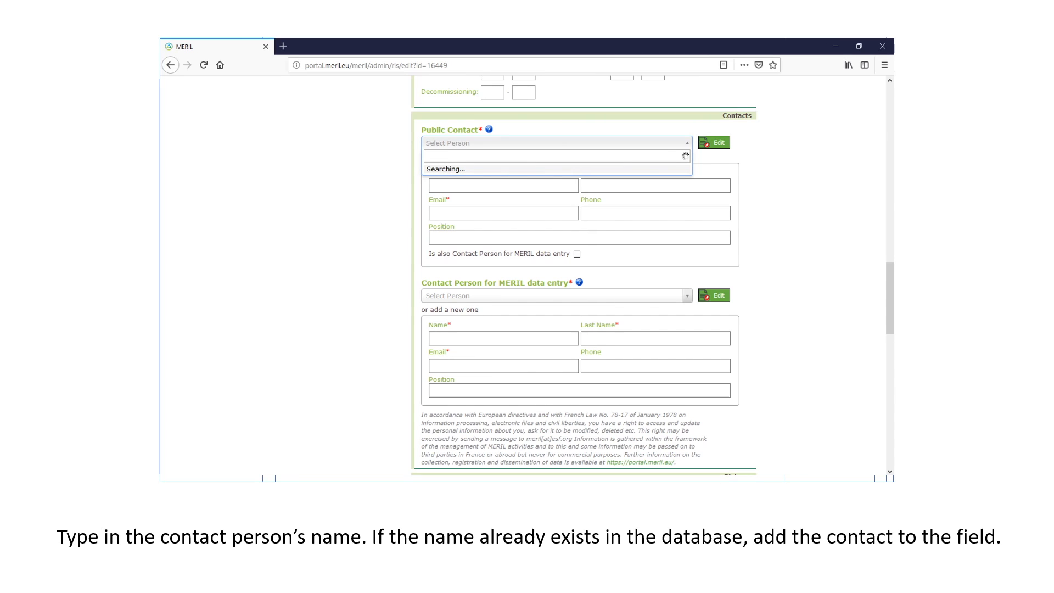
pyautogui.write('Jane Doe')
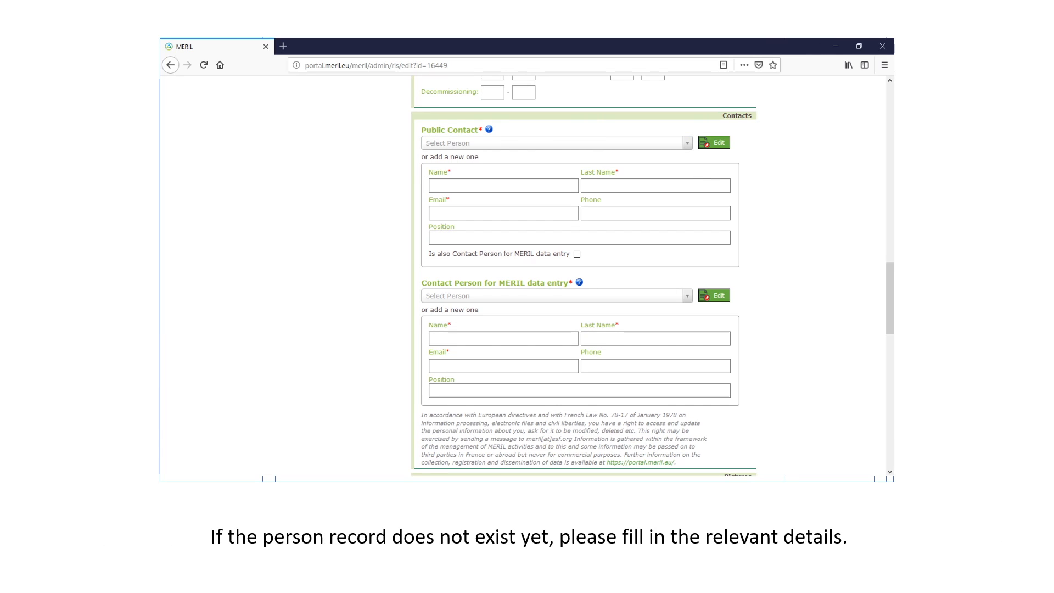
# Add a new public contact by entering the person's first name, last name and e-mail address.
pyautogui.write('Jane')
pyautogui.press('Tab')
pyautogui.write('Doe')
pyautogui.press('Tab')
pyautogui.write('Jane.Doe@example.org')
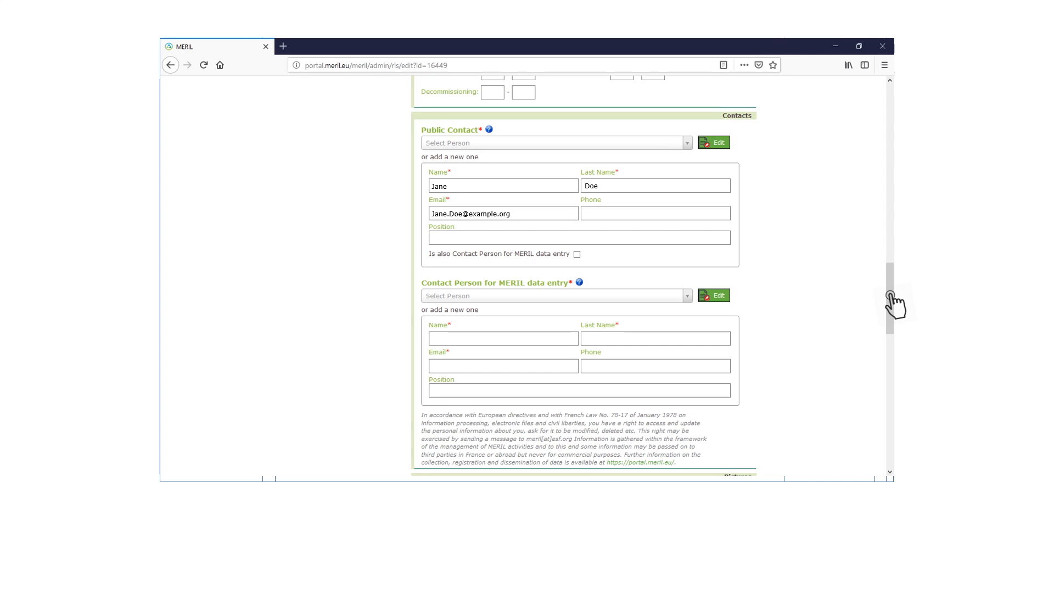
# Add the predefined RI keywords Biological and Data analysis to the scientific description.
pyautogui.moveTo(890, 296); pyautogui.dragTo(890, 389)
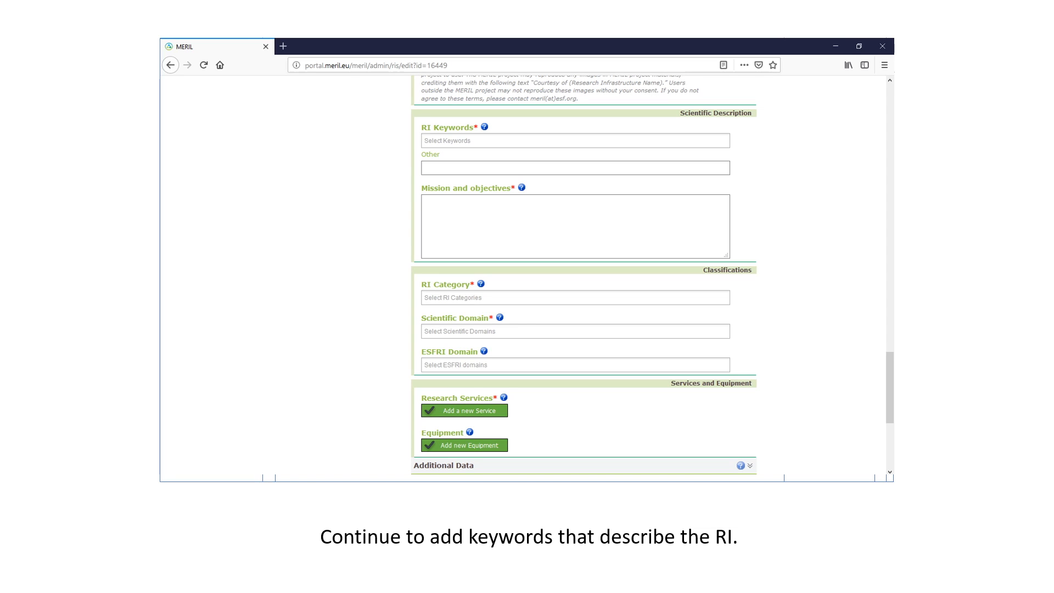
pyautogui.click(489, 144)
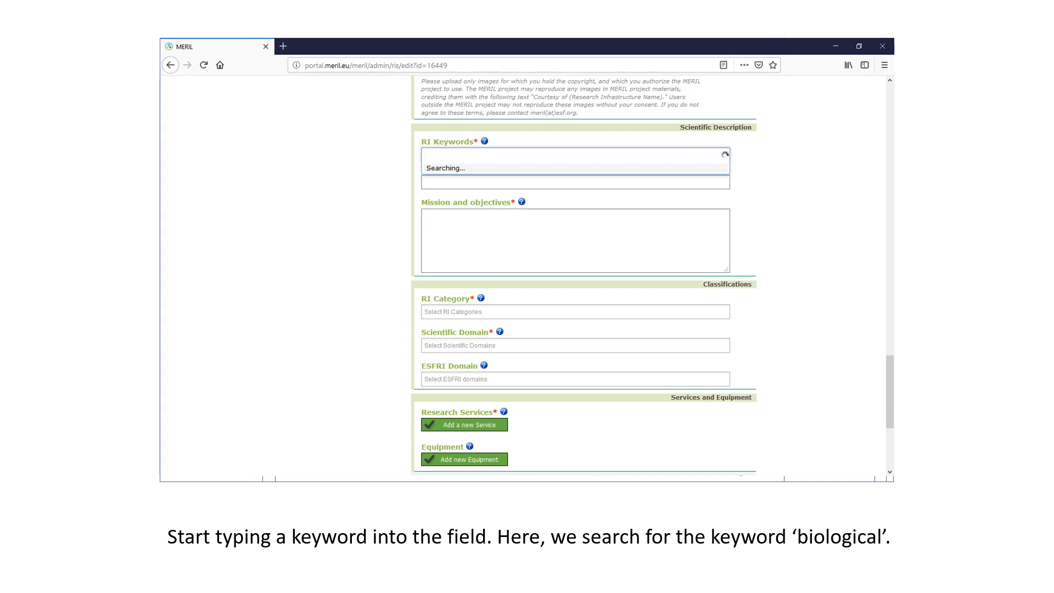
pyautogui.write('biological')
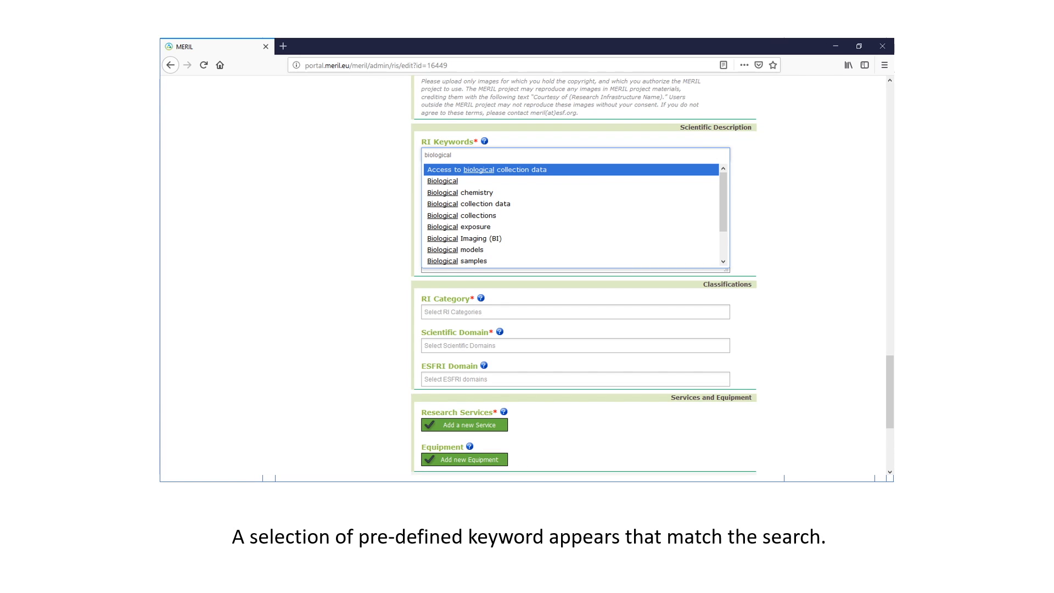
pyautogui.click(489, 182)
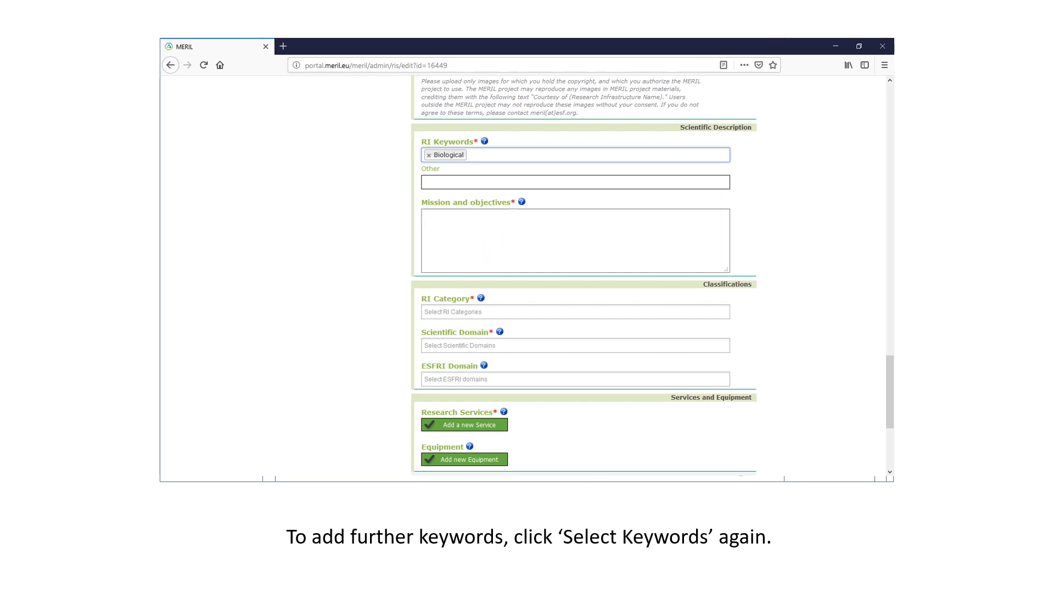
pyautogui.click(490, 155)
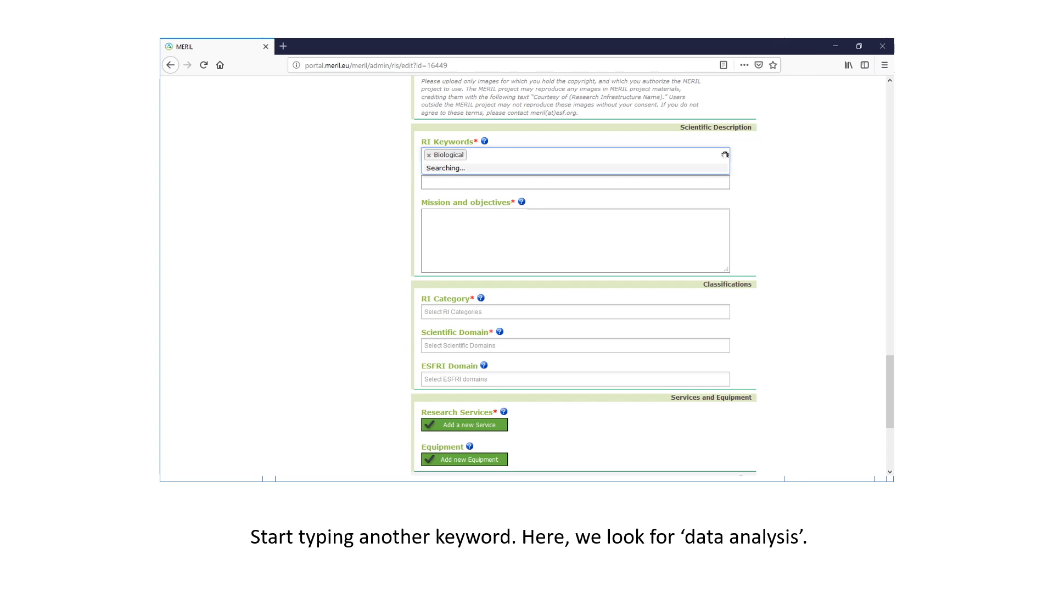
pyautogui.write('data analysis')
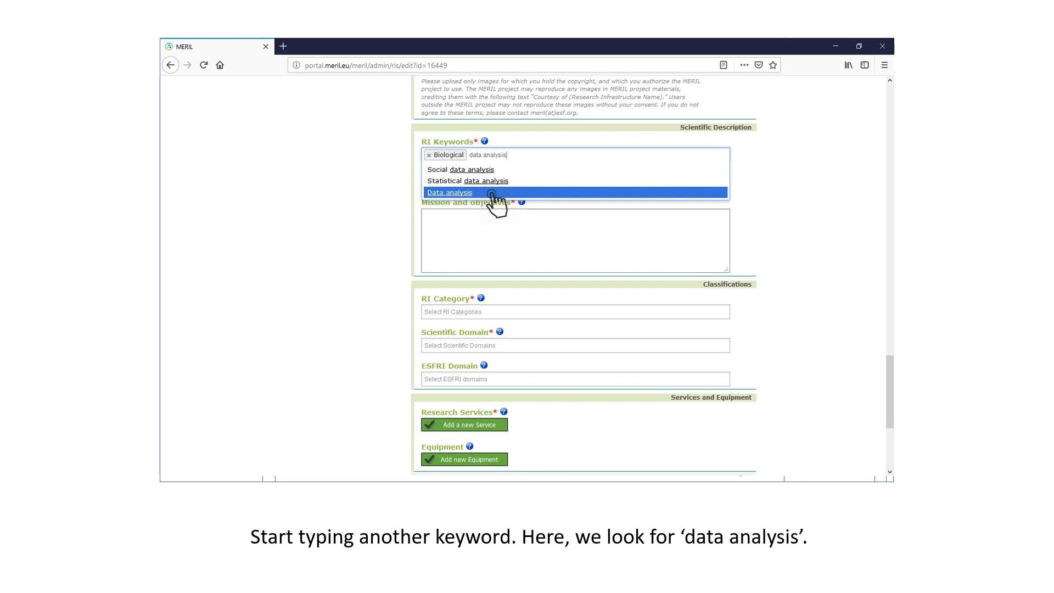
pyautogui.click(491, 194)
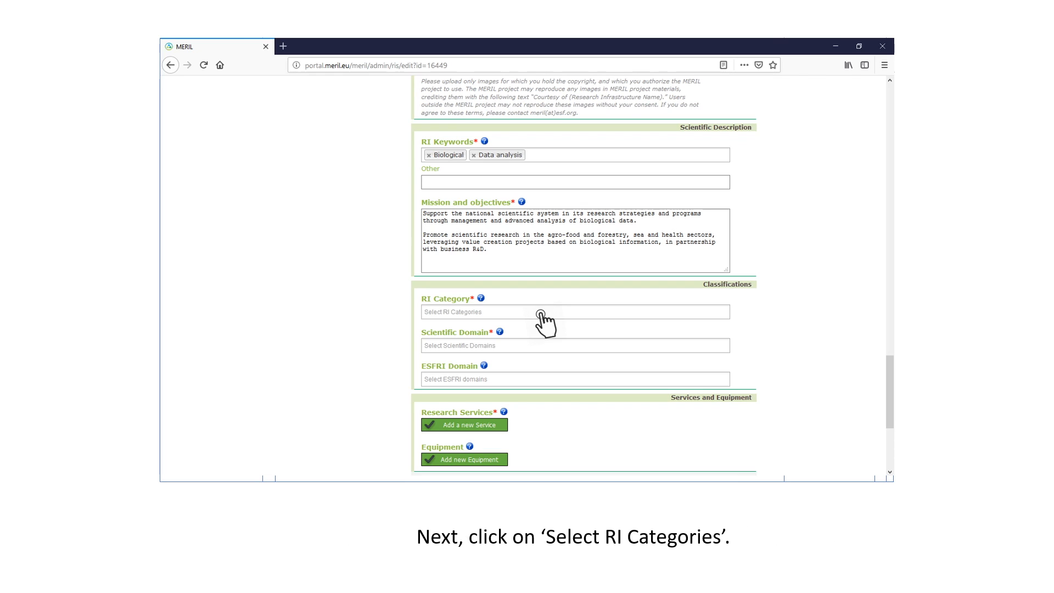
# Classify the RI under the category Systems Biology/Computational Biology Facilities and the scientific domain Biological and Medical Sciences.
pyautogui.click(541, 314)
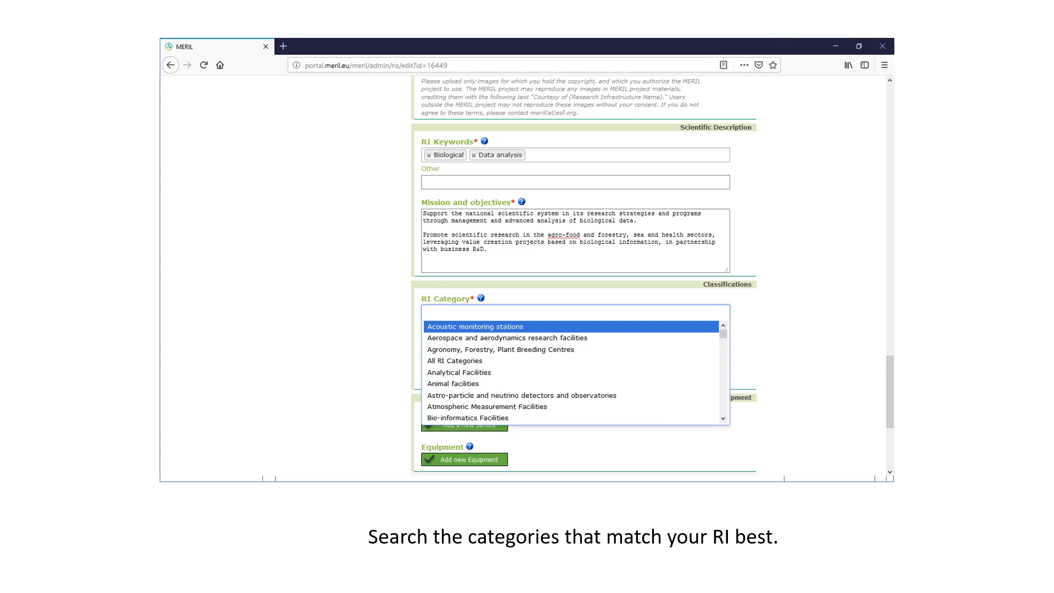
pyautogui.write('biology')
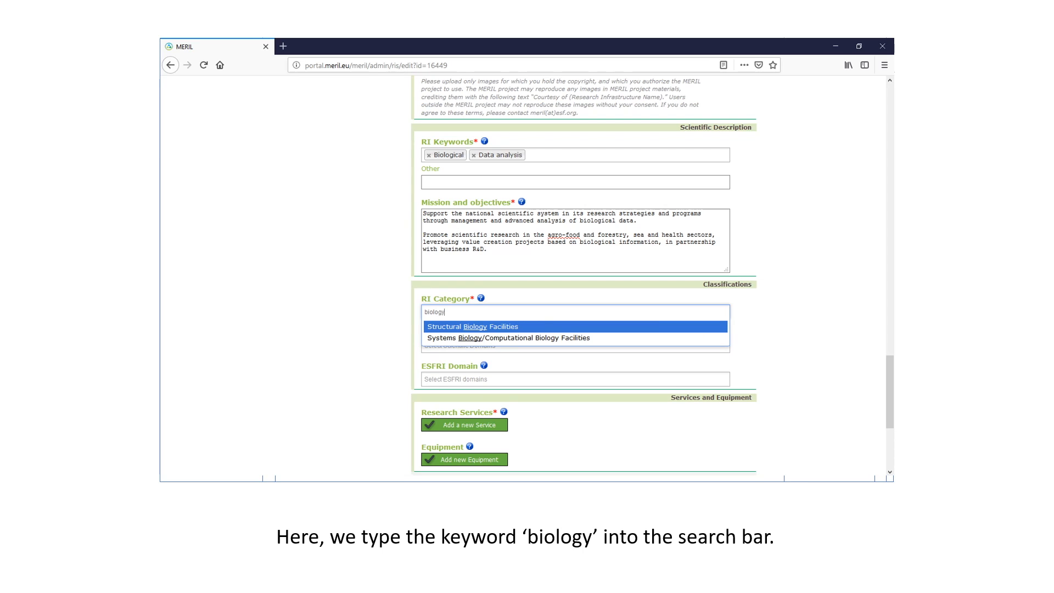
pyautogui.click(545, 338)
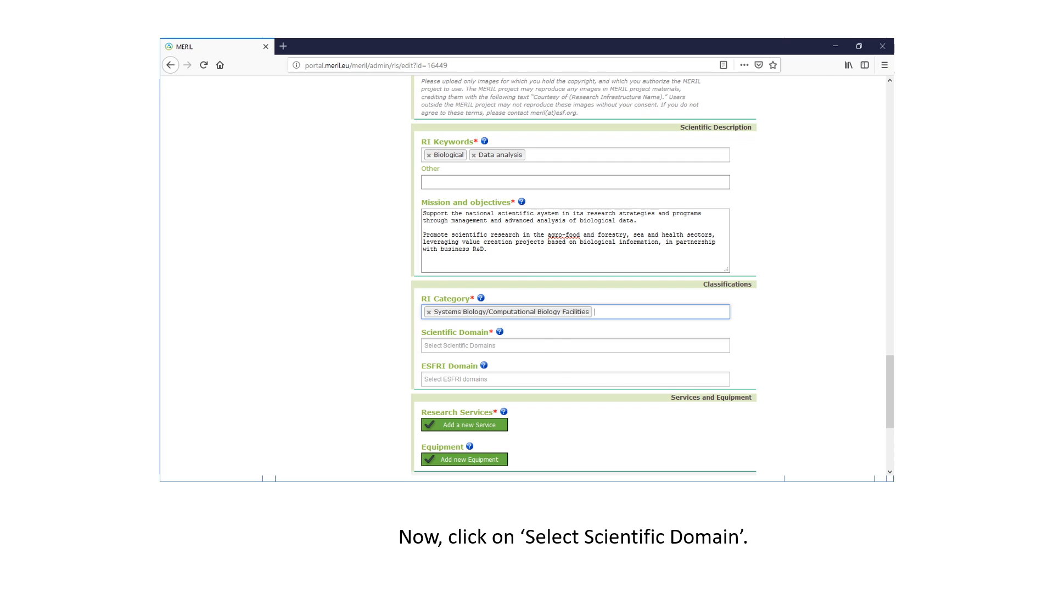
pyautogui.click(541, 346)
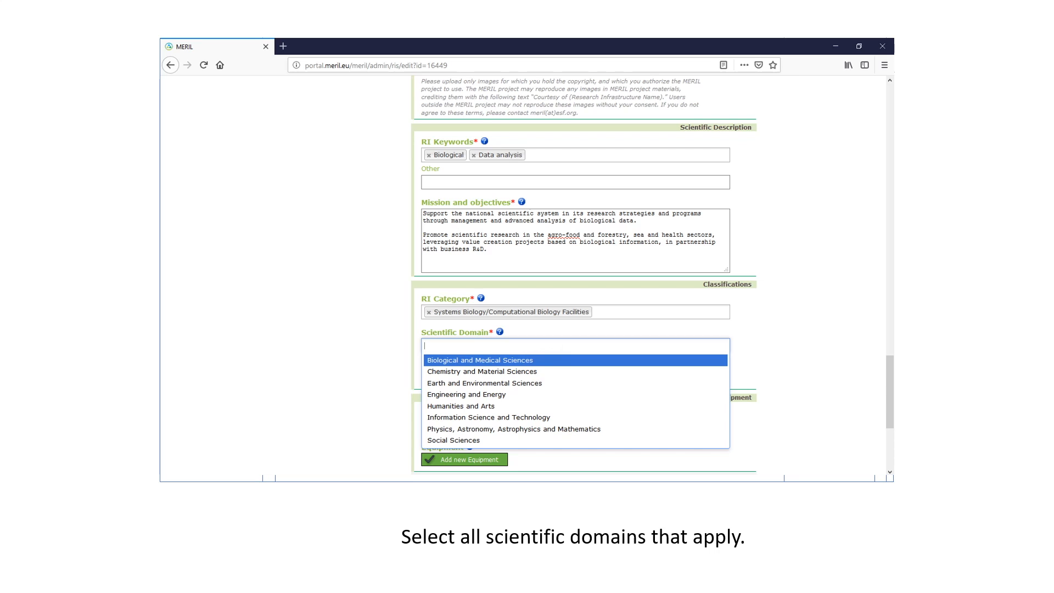
pyautogui.click(542, 362)
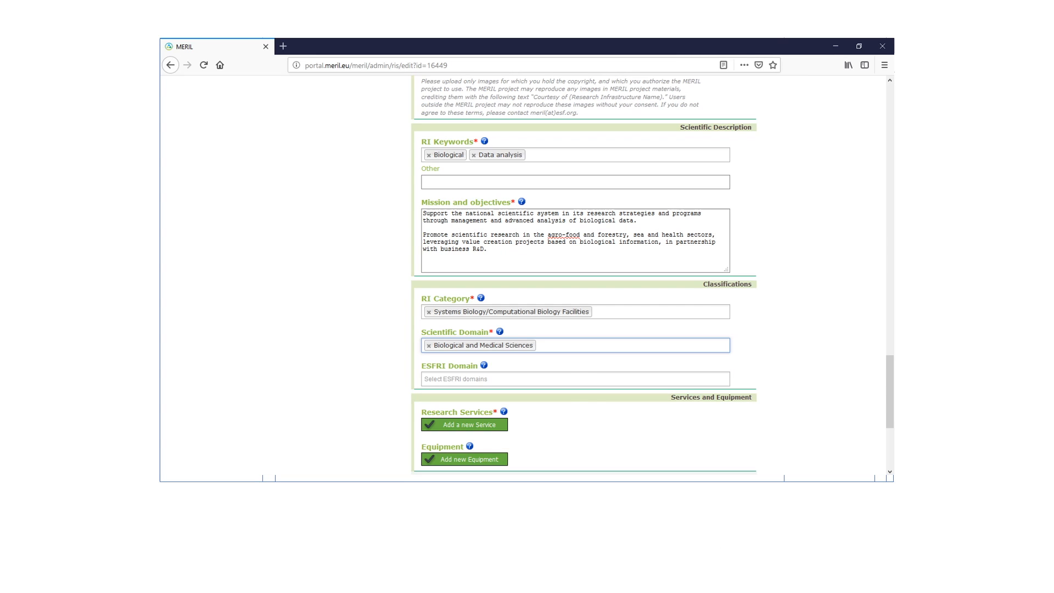
# Set the ESFRI domain to Health and Food and save the RI record.
pyautogui.click(567, 380)
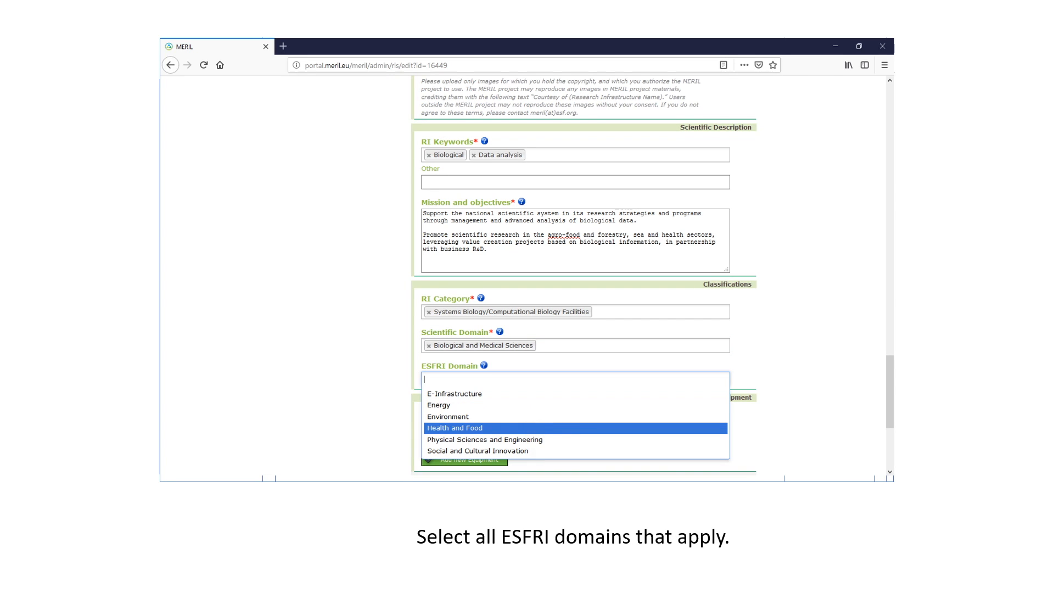
pyautogui.click(544, 428)
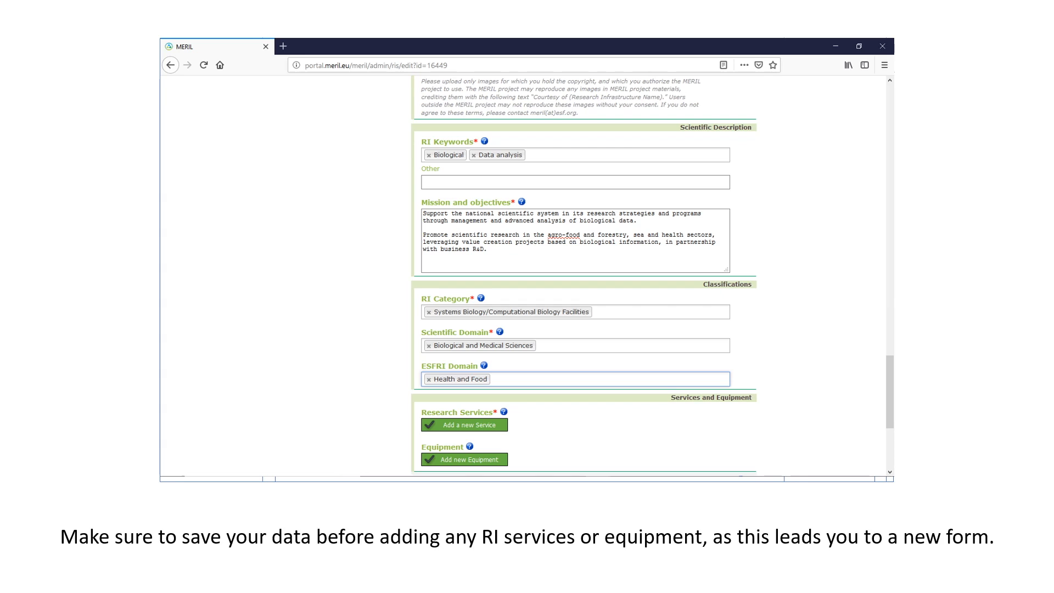
pyautogui.moveTo(890, 401); pyautogui.dragTo(891, 427)
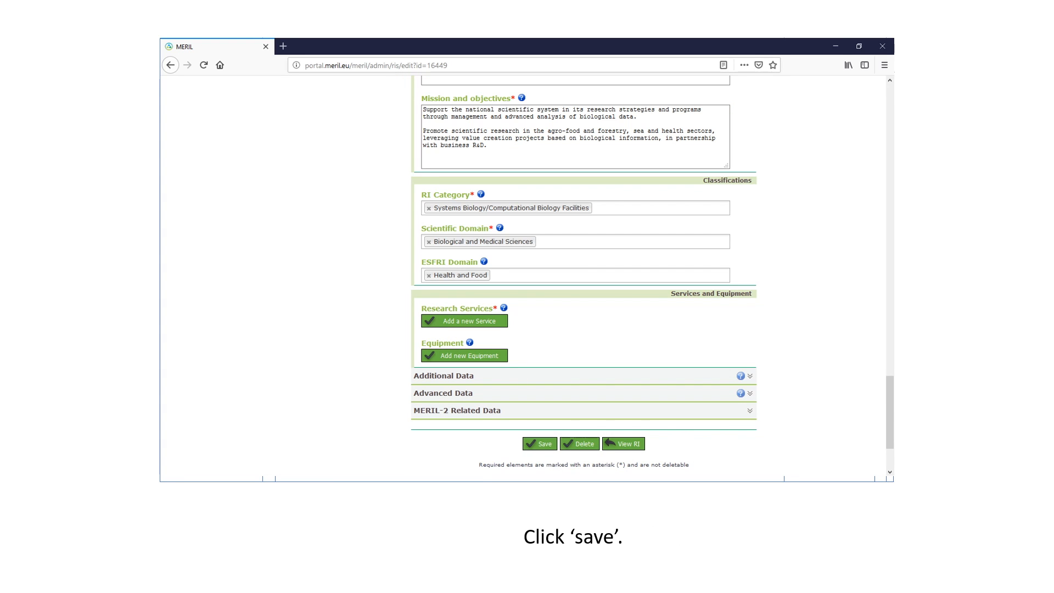
pyautogui.click(544, 445)
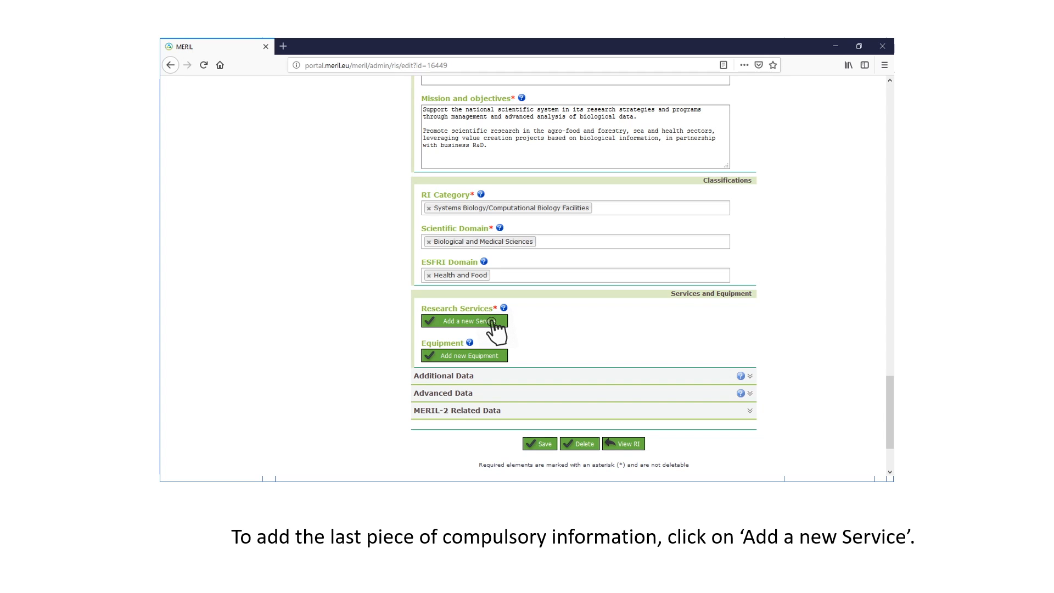
# Start a new service named "BLAST DataBase Manager", described as "Graphical user interface that allows you to create high quality sequence datasets using the tools included.".
pyautogui.click(492, 323)
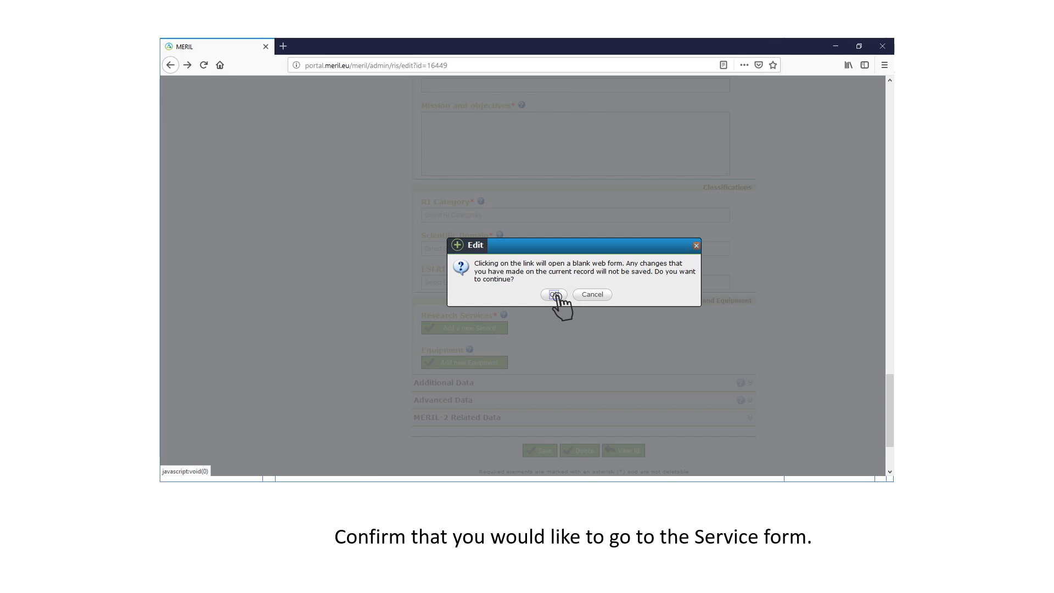
pyautogui.click(555, 296)
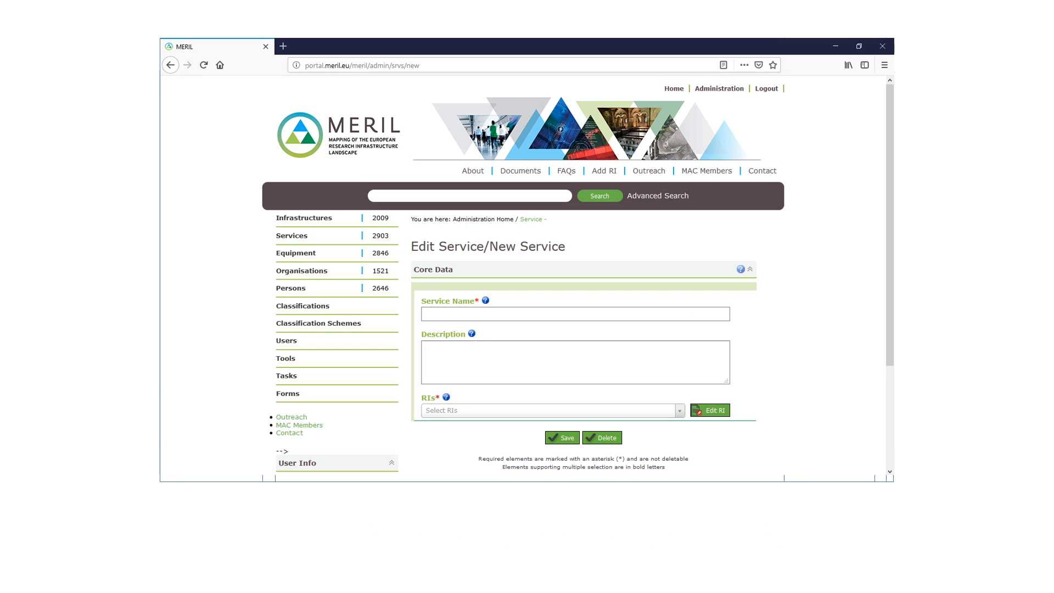
pyautogui.write('BLAST DataBase Ma')
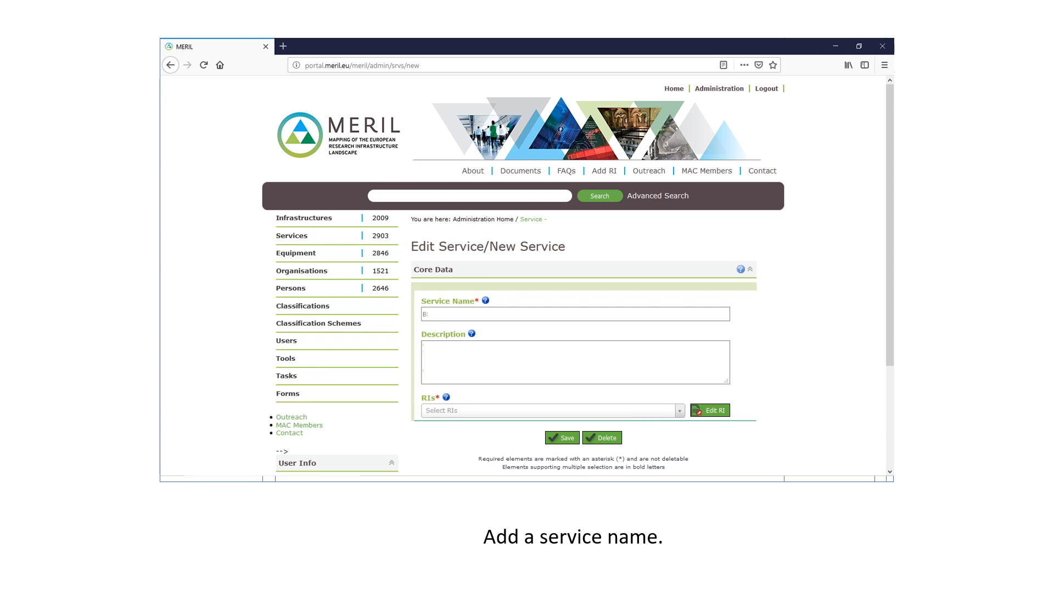
pyautogui.write('nagerGraphical user interface that allows you to create high quality sequence ')
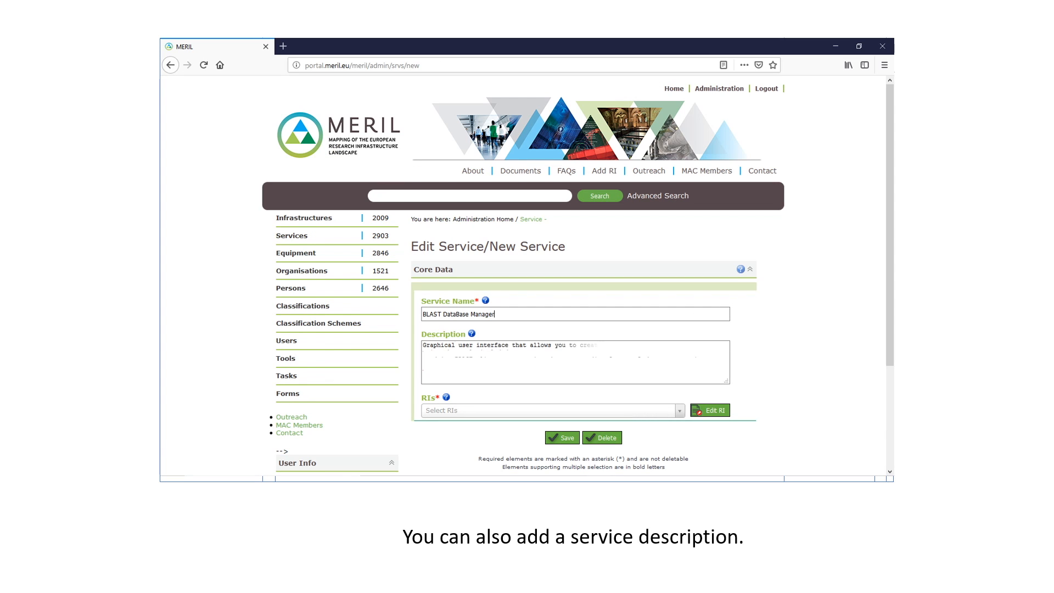
pyautogui.write('datasets using the tools included.')
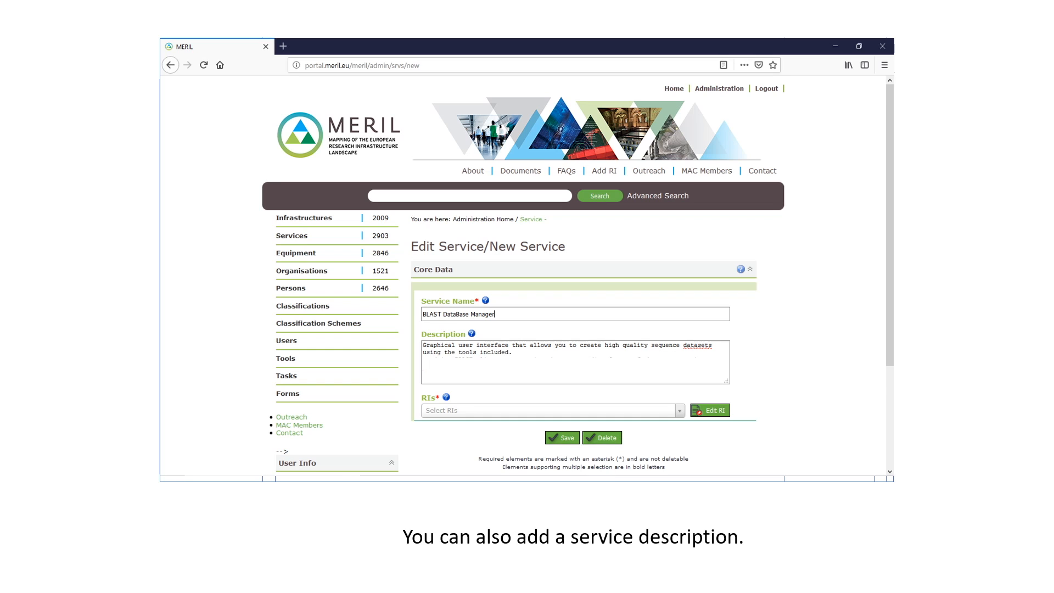
# Link the service to the RI Portuguese Biological Data Network, searching for "biodata", and save the service.
pyautogui.click(483, 411)
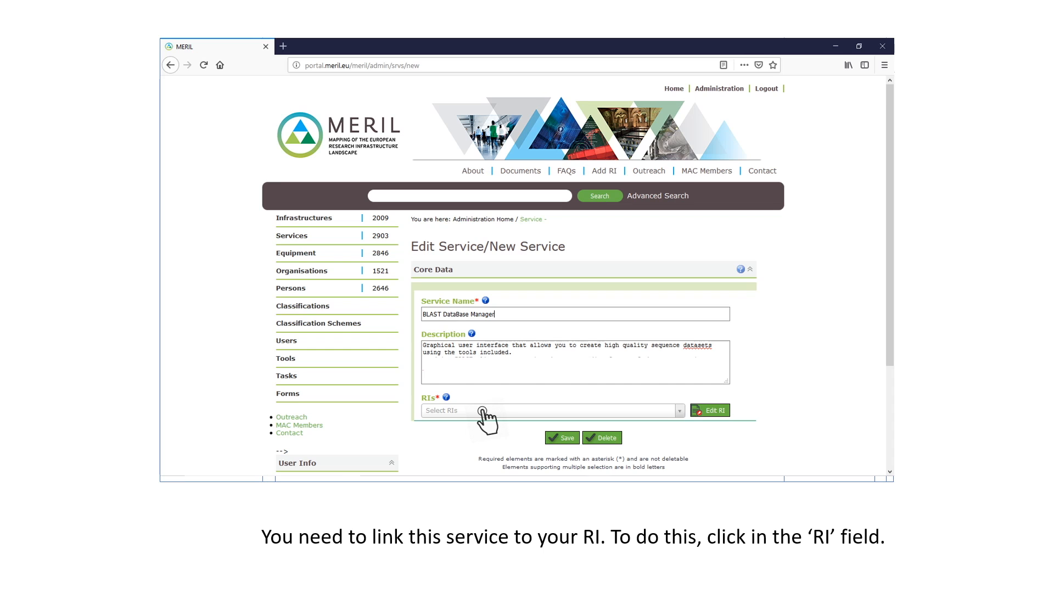
pyautogui.click(482, 411)
pyautogui.write('biodata')
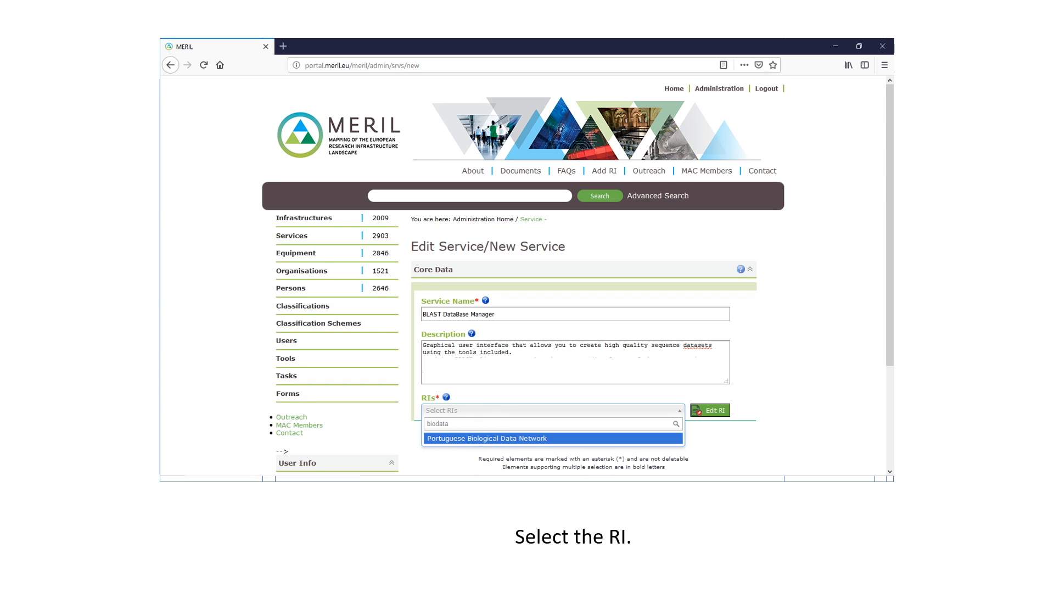
pyautogui.click(487, 439)
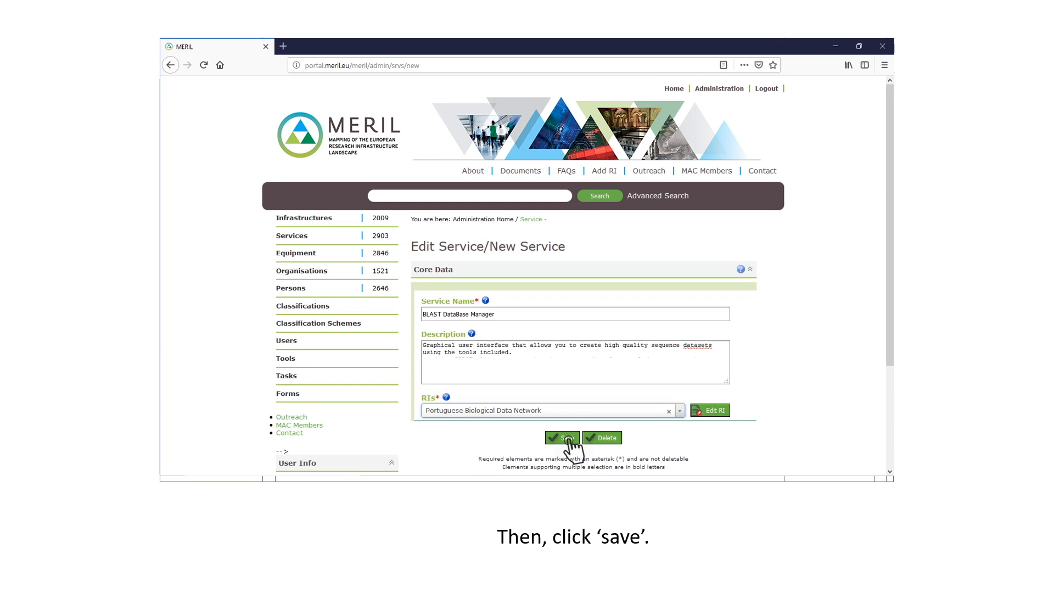
pyautogui.click(568, 439)
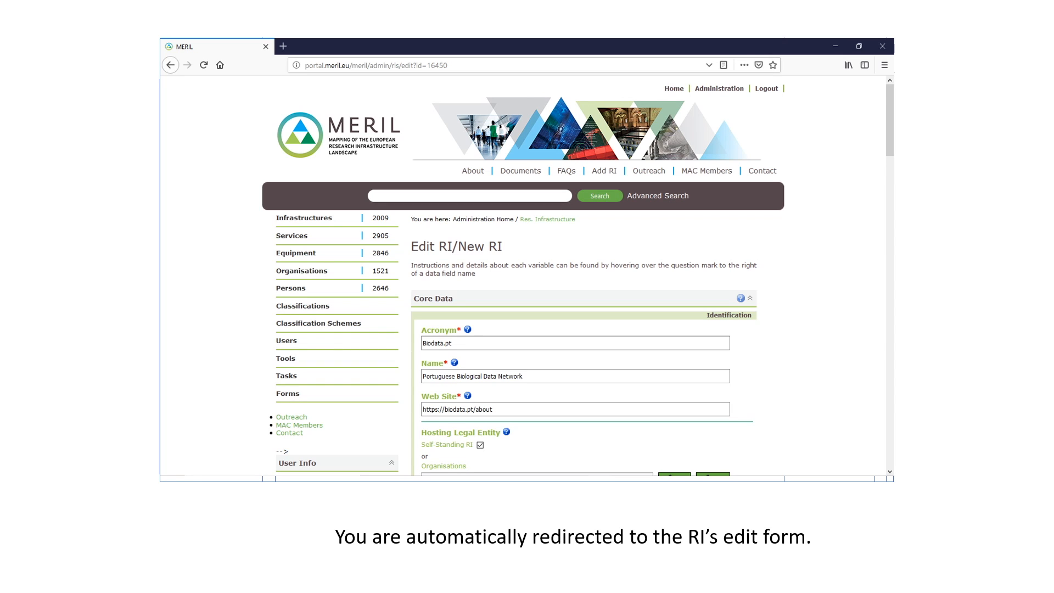
# Set the RI's Status of Entry to Finalised in the MERIL-2 related data and save the record.
pyautogui.moveTo(890, 117); pyautogui.dragTo(891, 431)
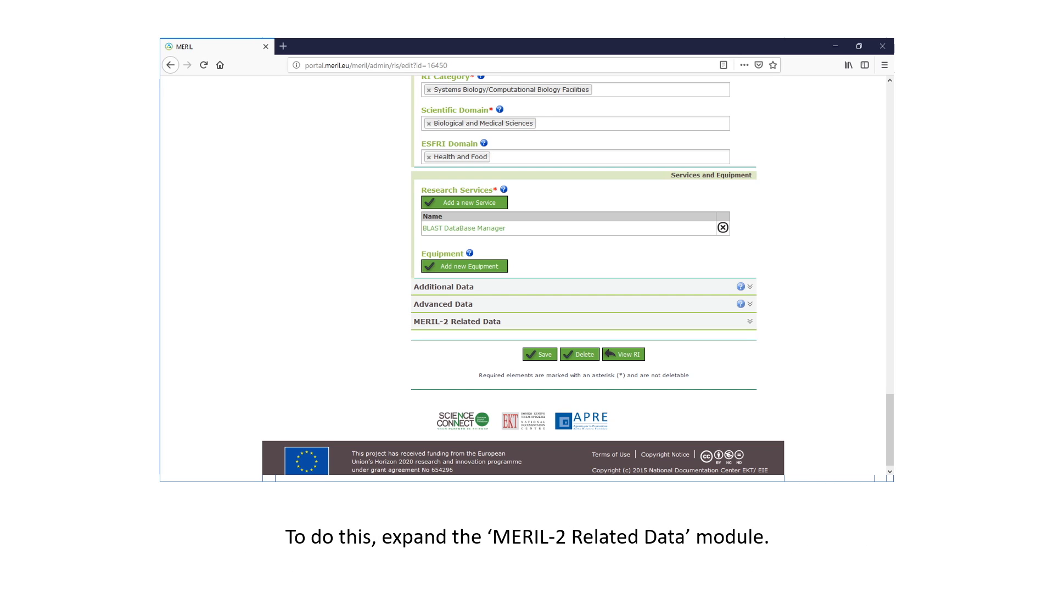
pyautogui.click(748, 324)
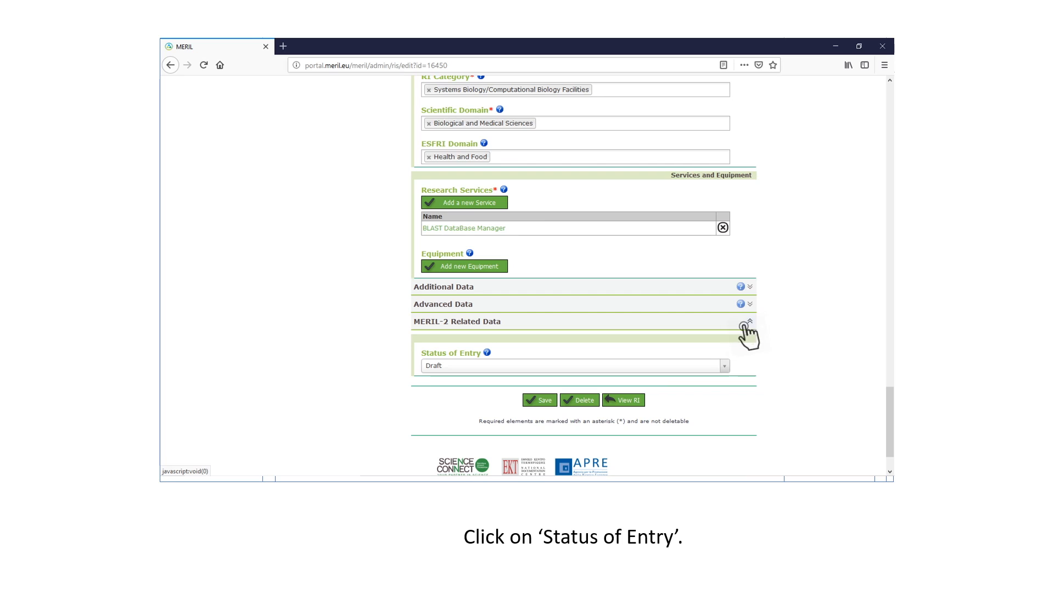
pyautogui.click(673, 367)
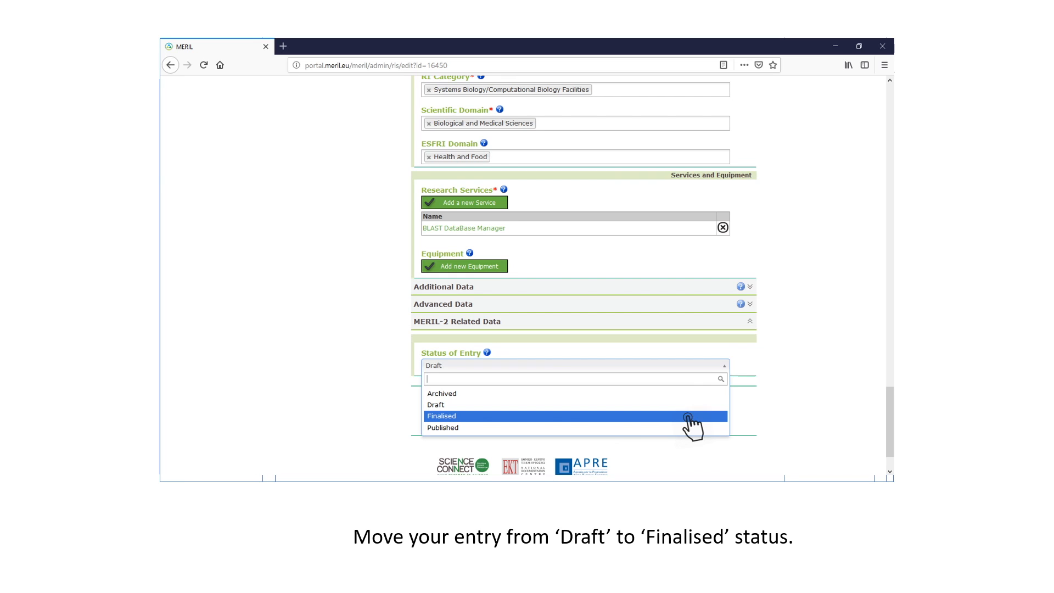
pyautogui.click(687, 417)
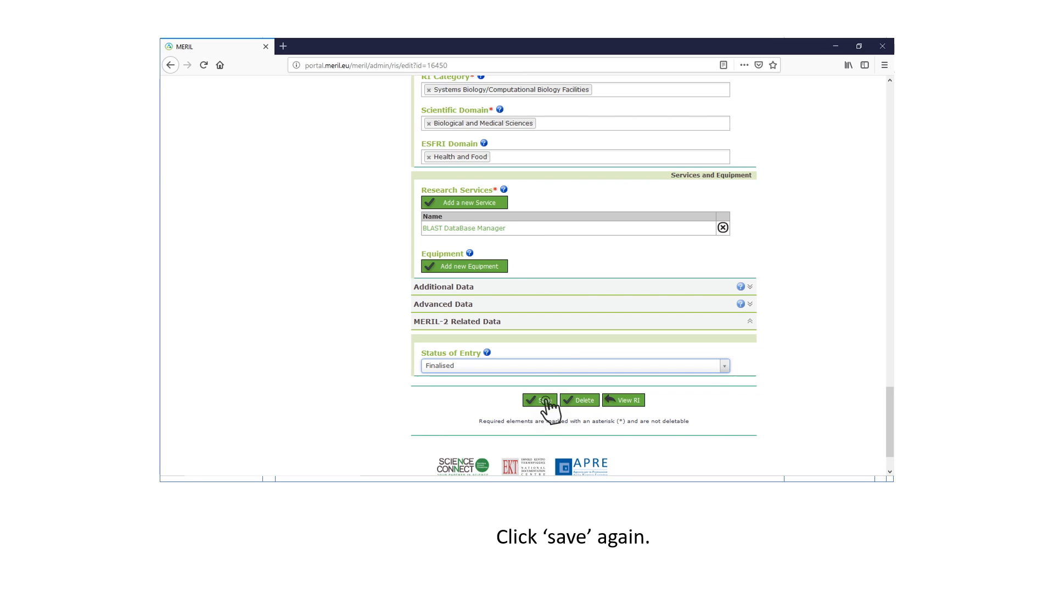
pyautogui.click(545, 401)
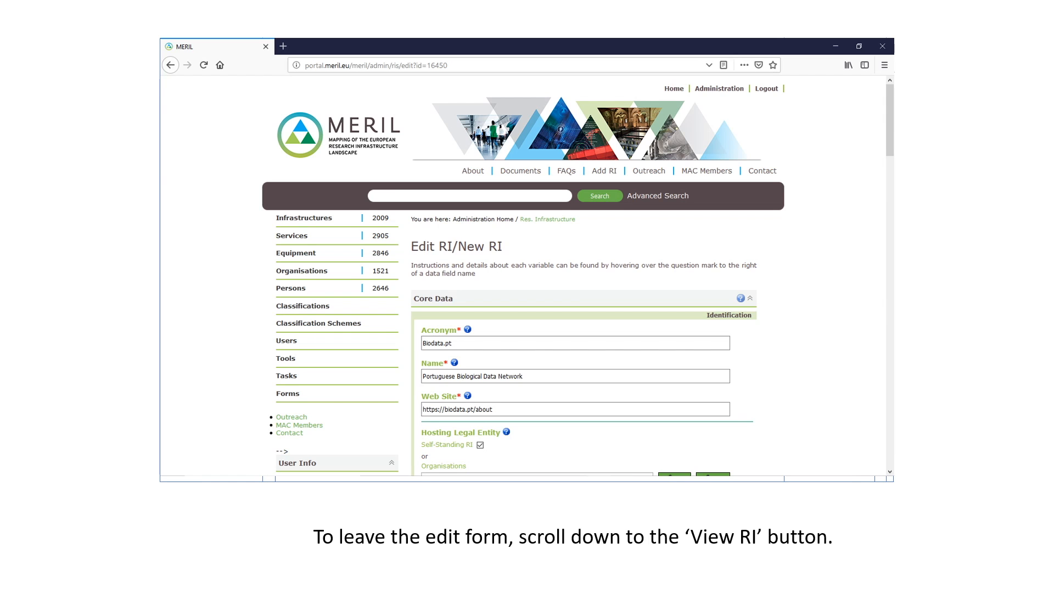
# Leave the edit form for the RI's public view and look through the entry down to its end.
pyautogui.moveTo(891, 112); pyautogui.dragTo(891, 435)
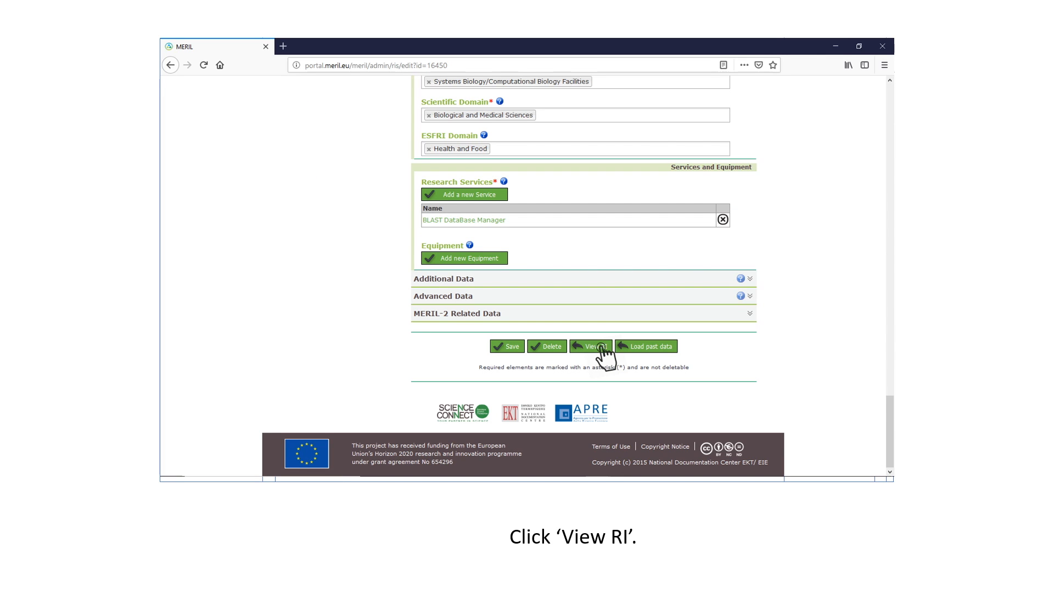
pyautogui.click(601, 347)
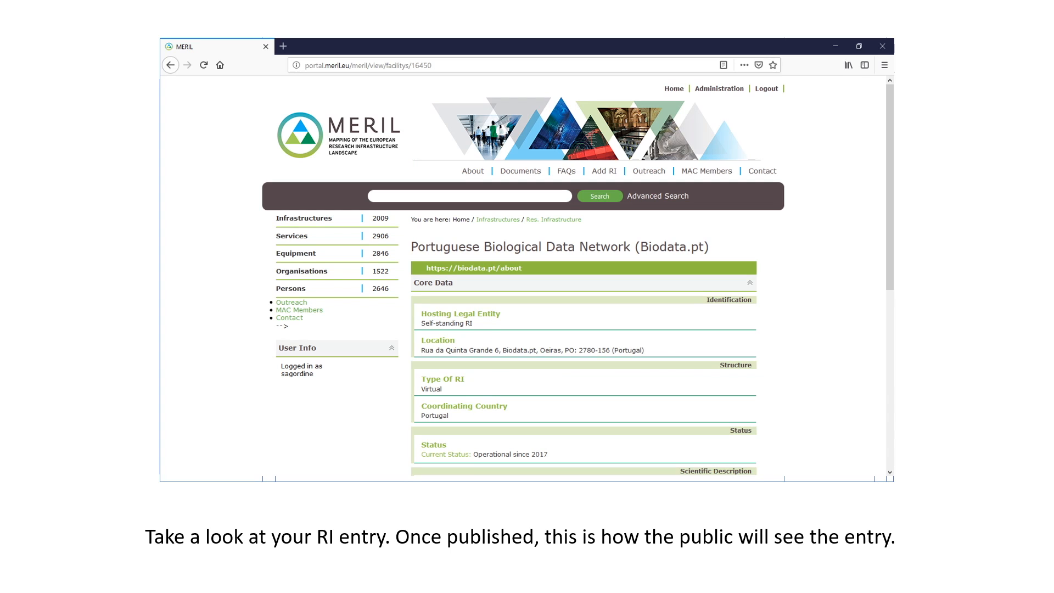
pyautogui.moveTo(890, 198); pyautogui.dragTo(890, 359)
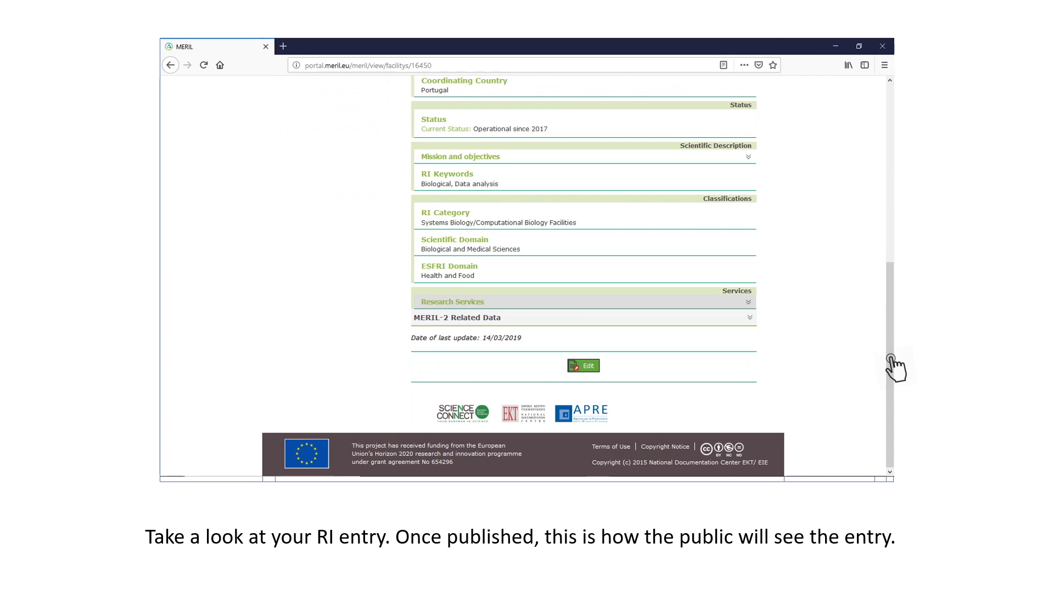